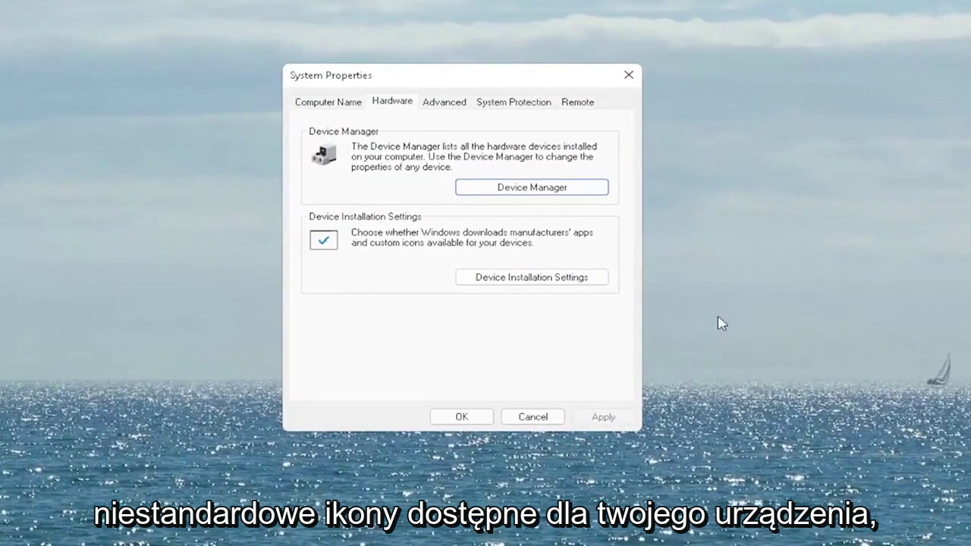
Save Device Installation Settings as Yes (recommended), close System Properties, and open search.
click(529, 277)
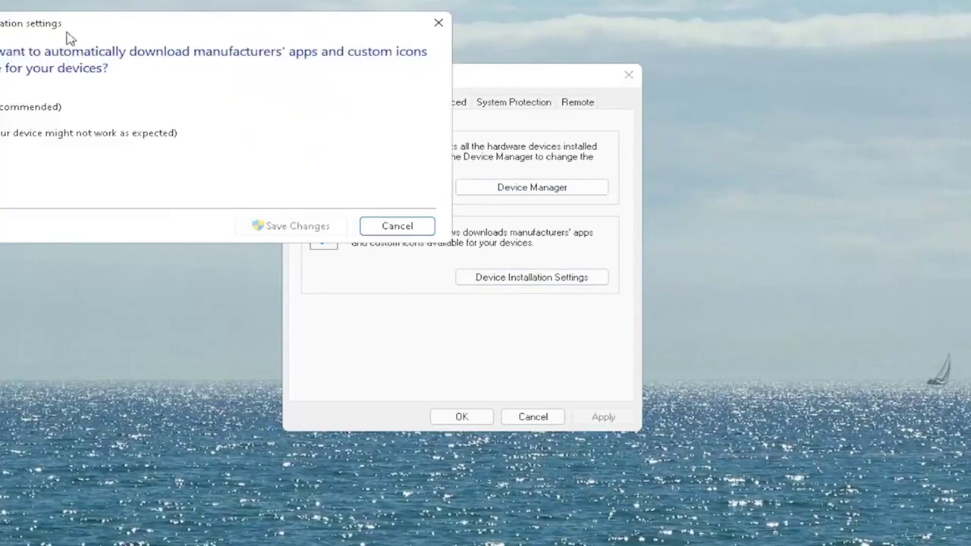
drag(98, 35, 311, 93)
click(220, 170)
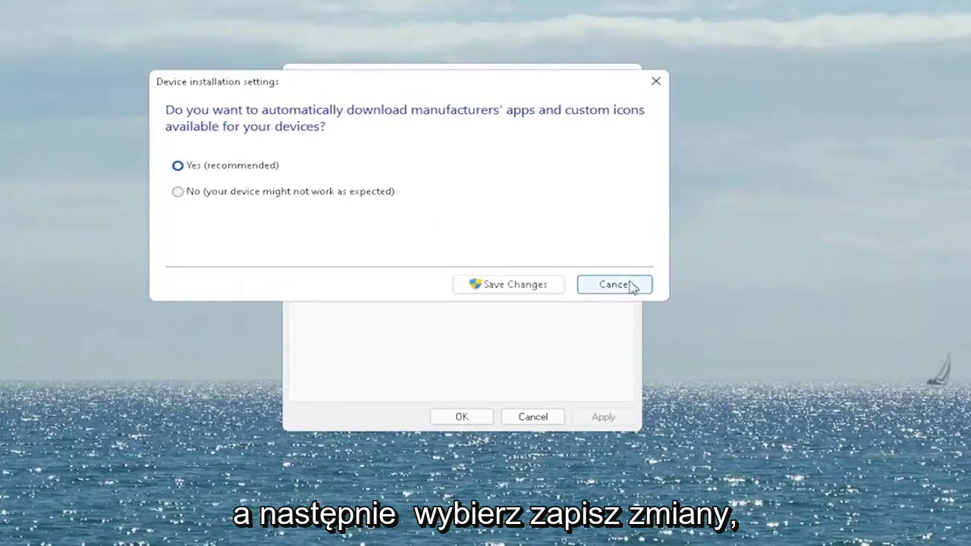
click(530, 285)
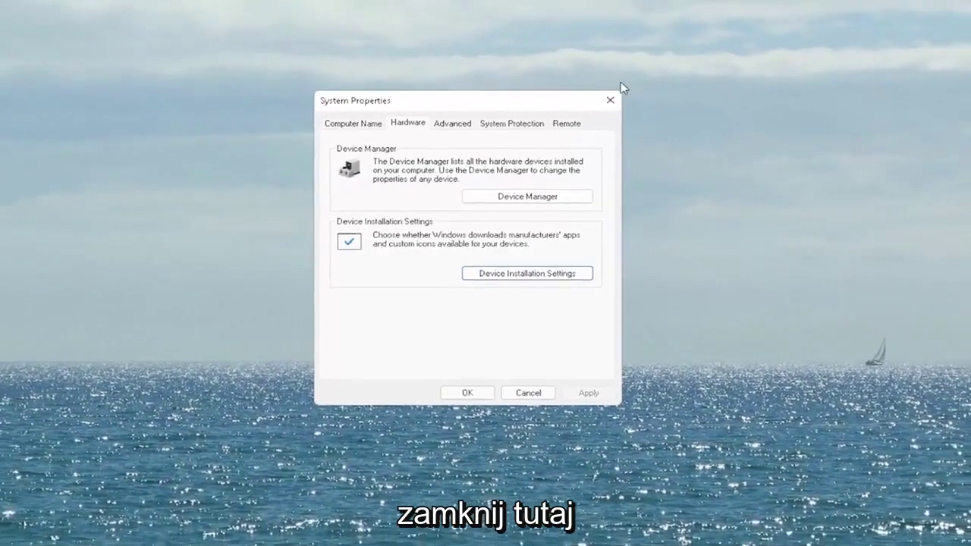
click(628, 74)
click(411, 533)
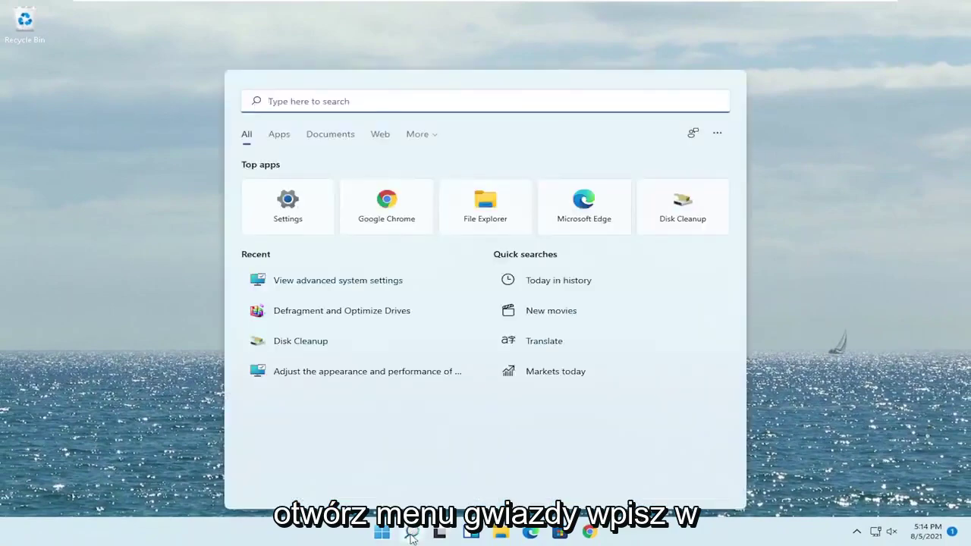
Open Device Manager via 'device manager' search and select High Definition Audio Device under Sound, video and game controllers.
text(device manager)
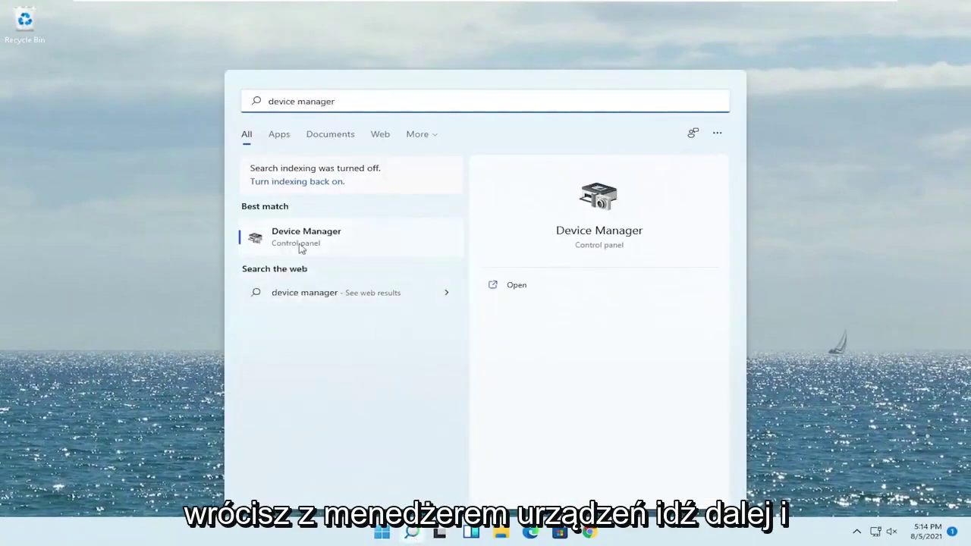
click(328, 240)
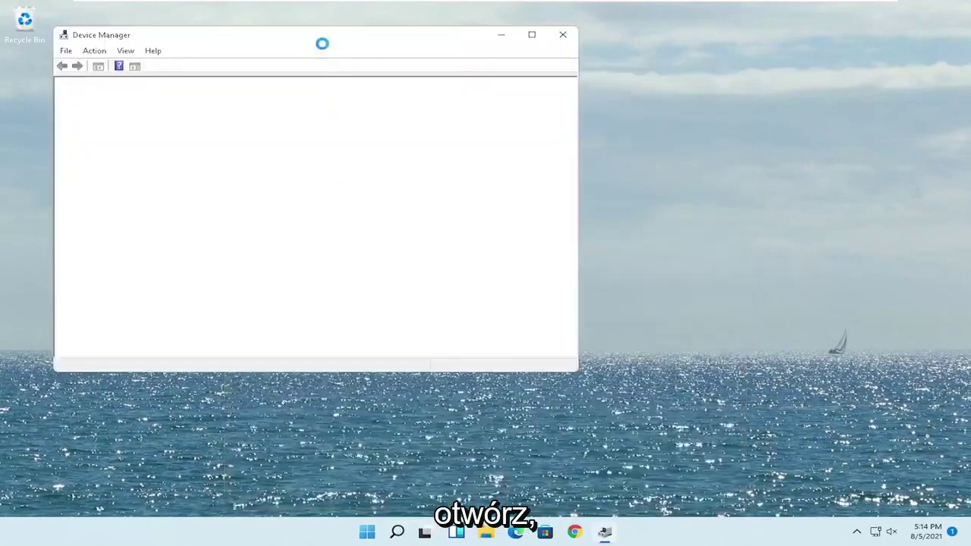
drag(324, 38, 455, 72)
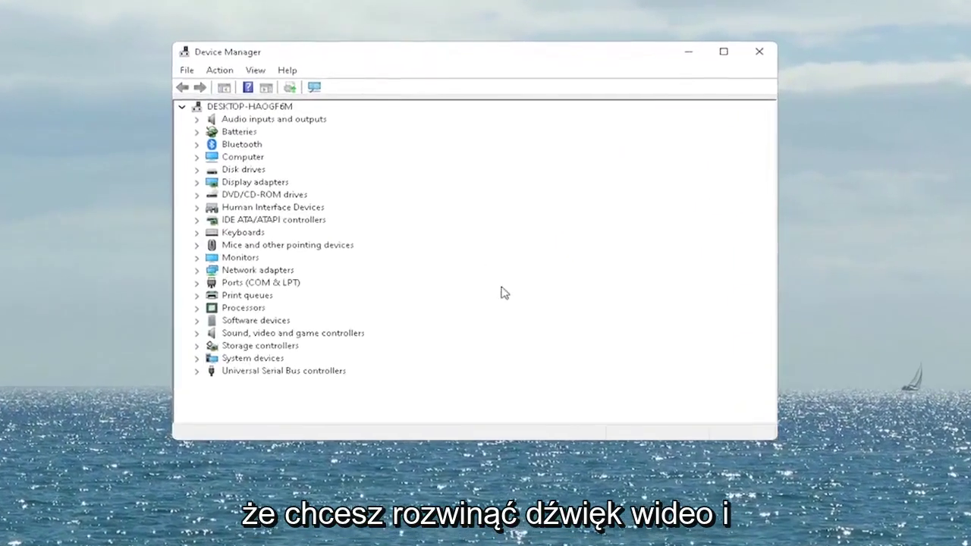
double_click(255, 351)
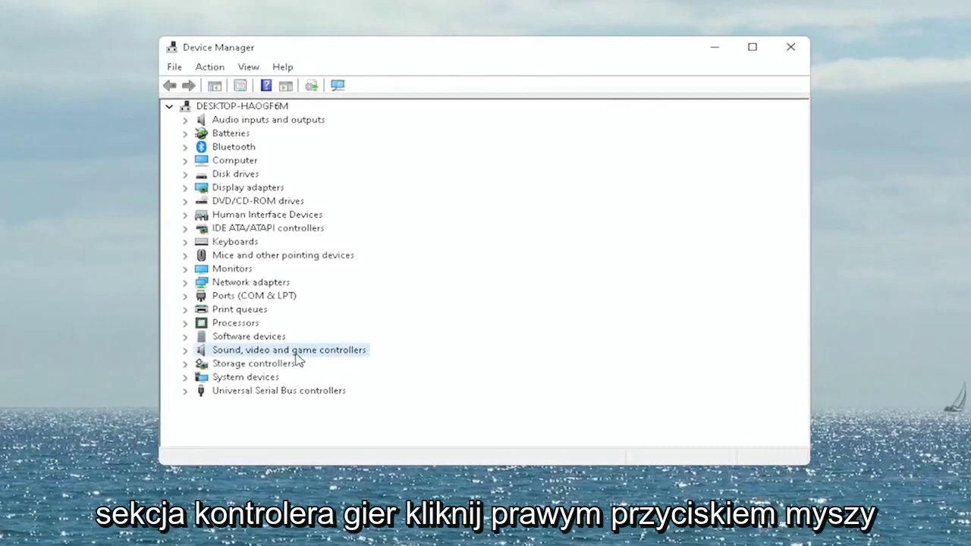
click(278, 368)
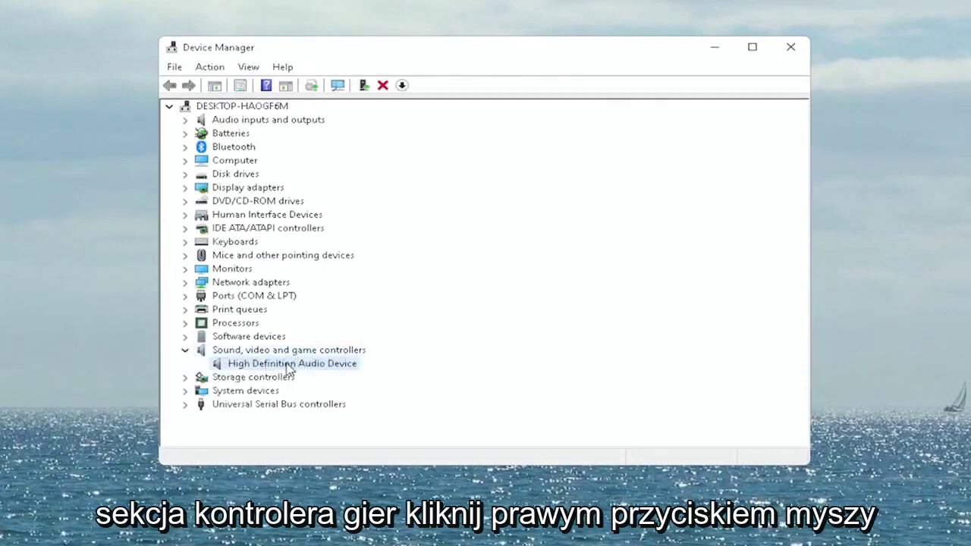
View the High Definition Audio Device properties on its Driver tab.
right_click(295, 368)
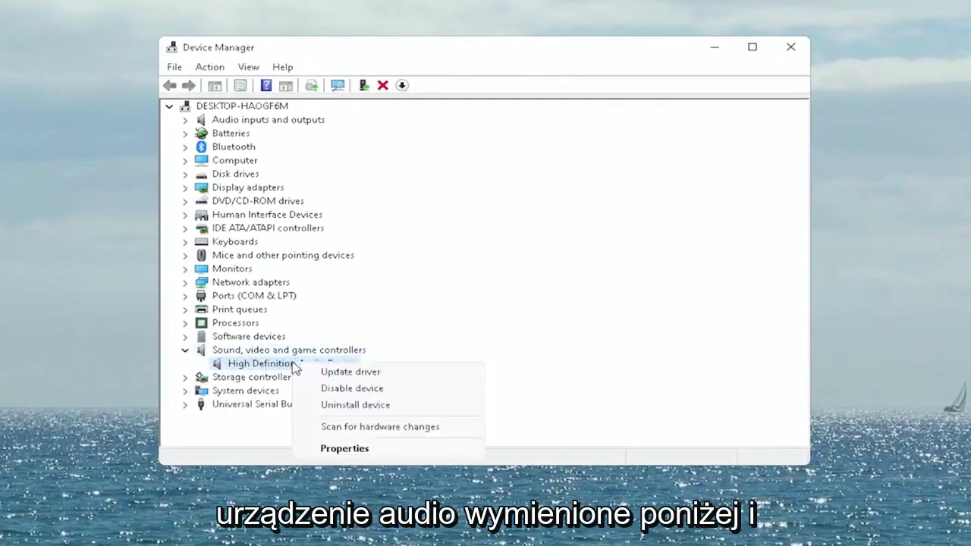
click(338, 449)
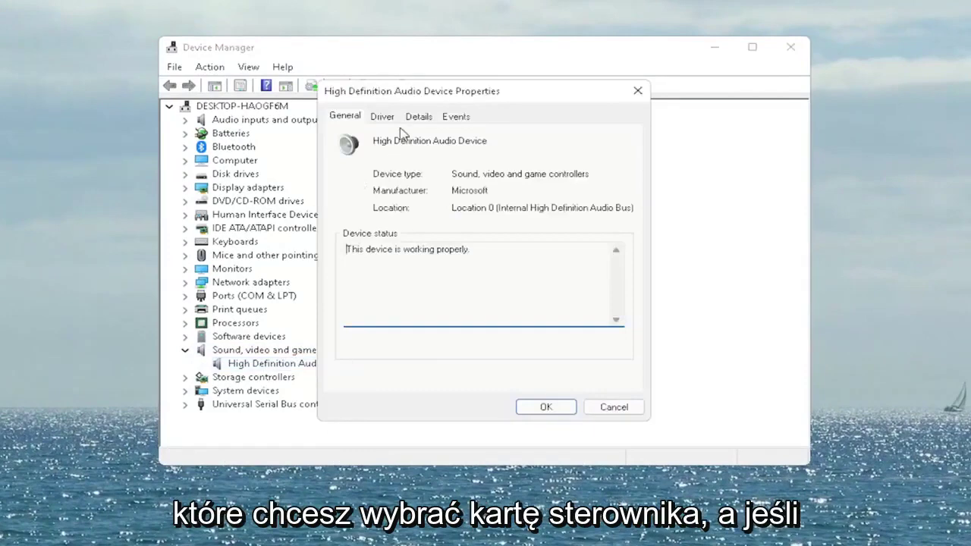
click(383, 118)
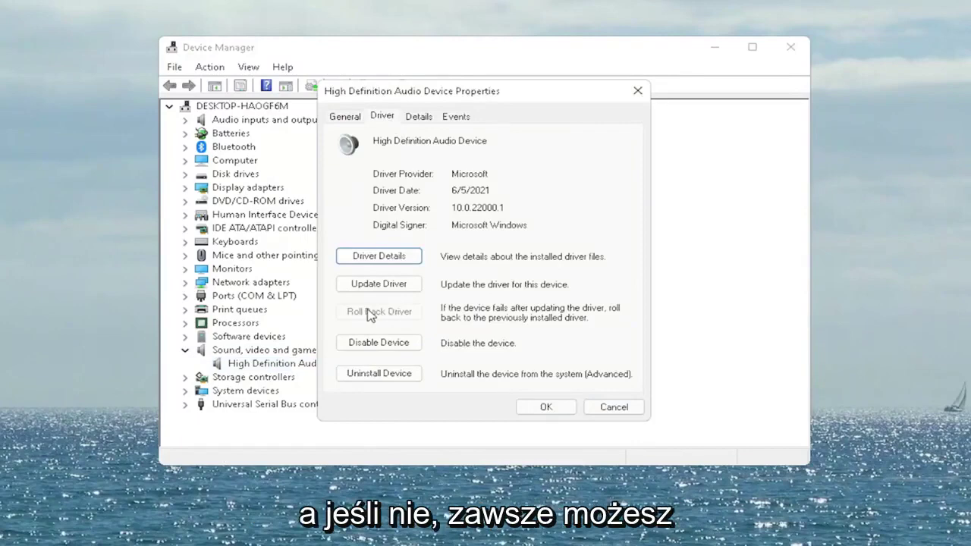
Reinstall the High Definition Audio Device driver from the compatible list, accepting the warning, then close.
click(390, 286)
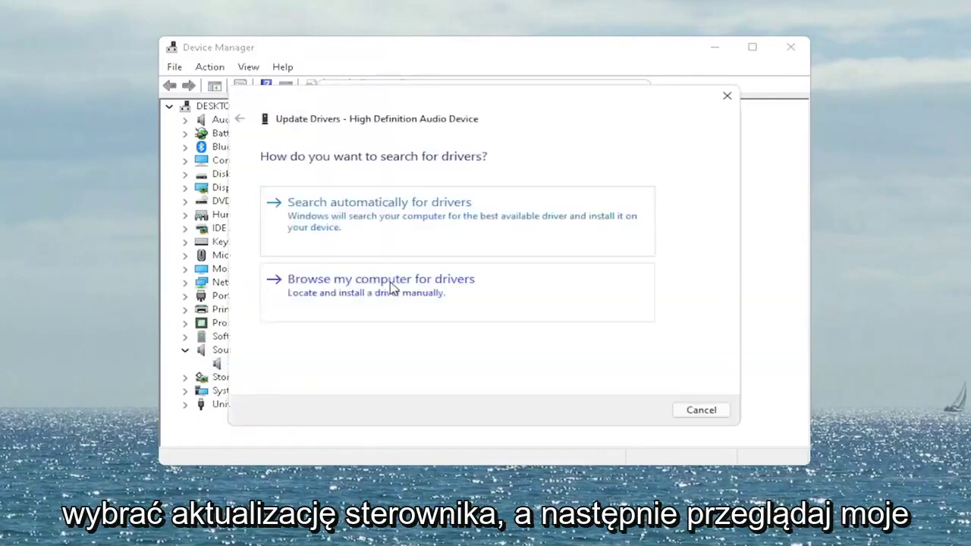
click(402, 287)
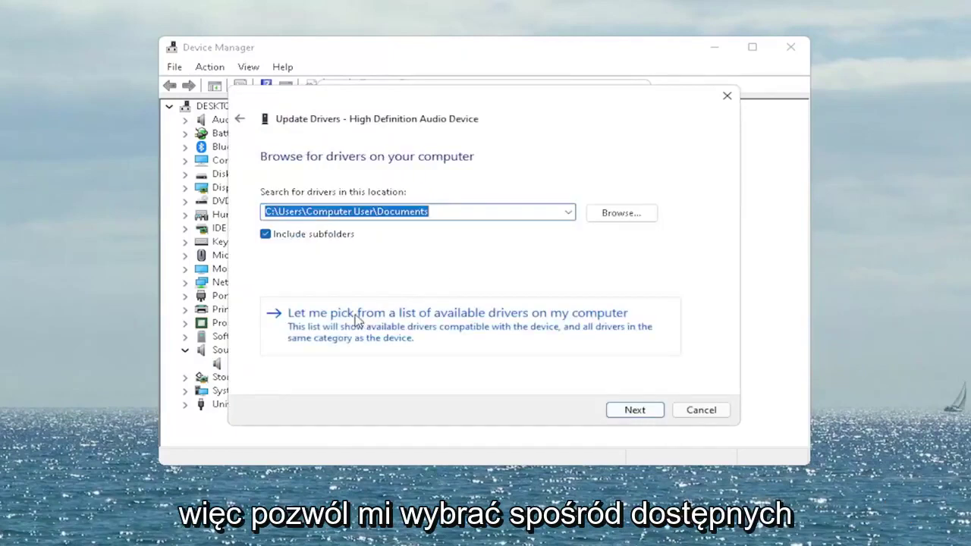
click(466, 341)
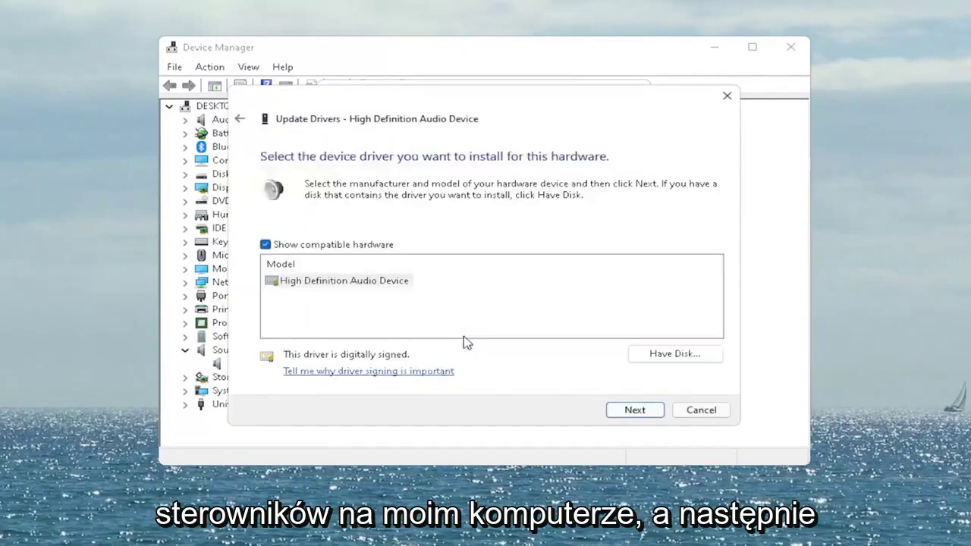
click(322, 284)
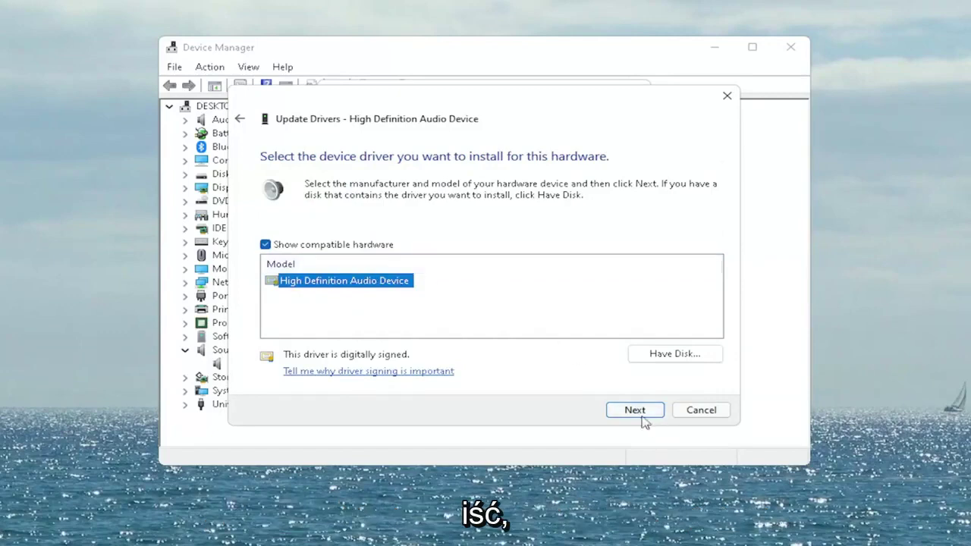
click(632, 410)
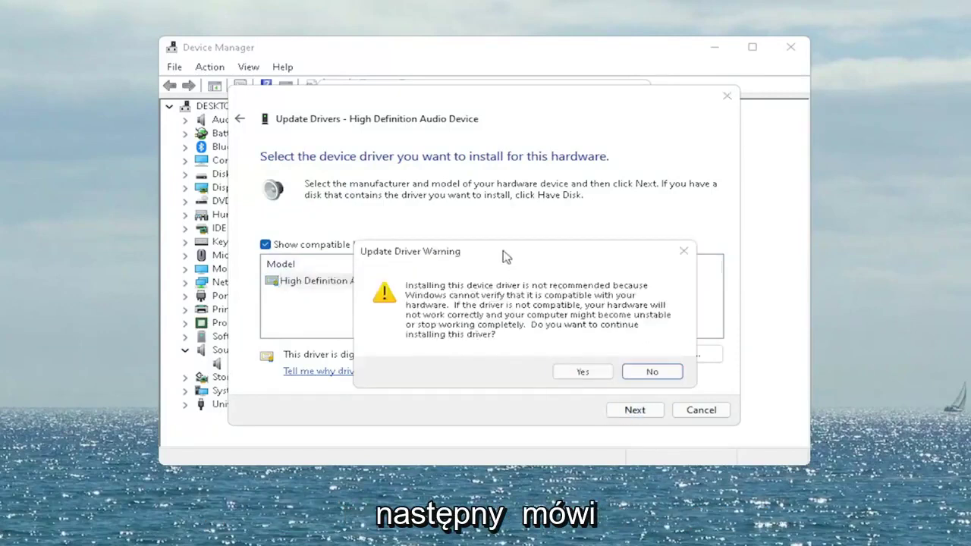
drag(503, 256, 445, 223)
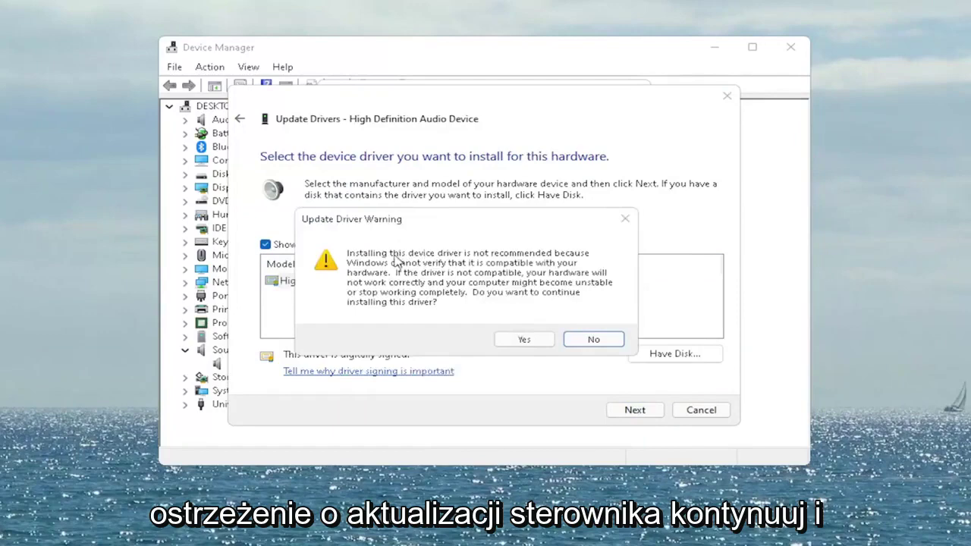
click(533, 339)
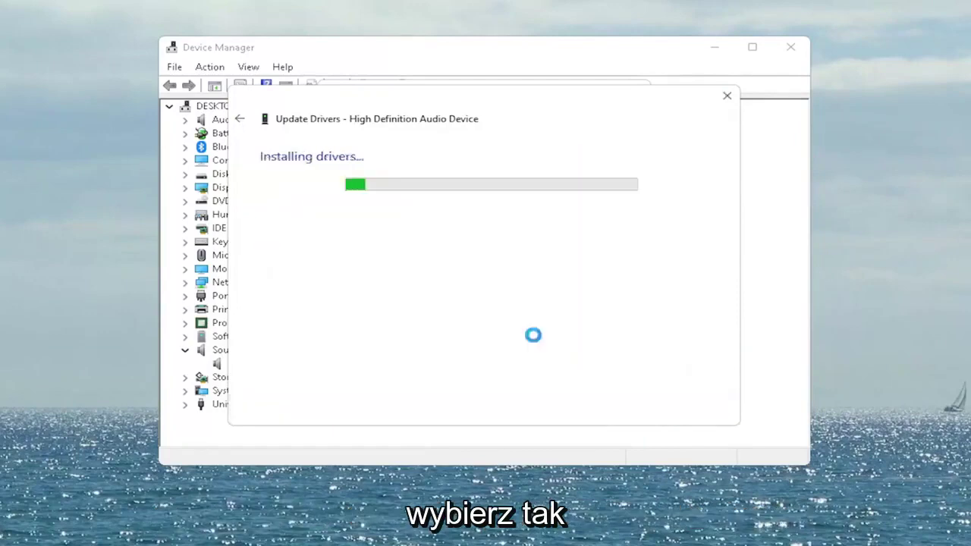
click(705, 408)
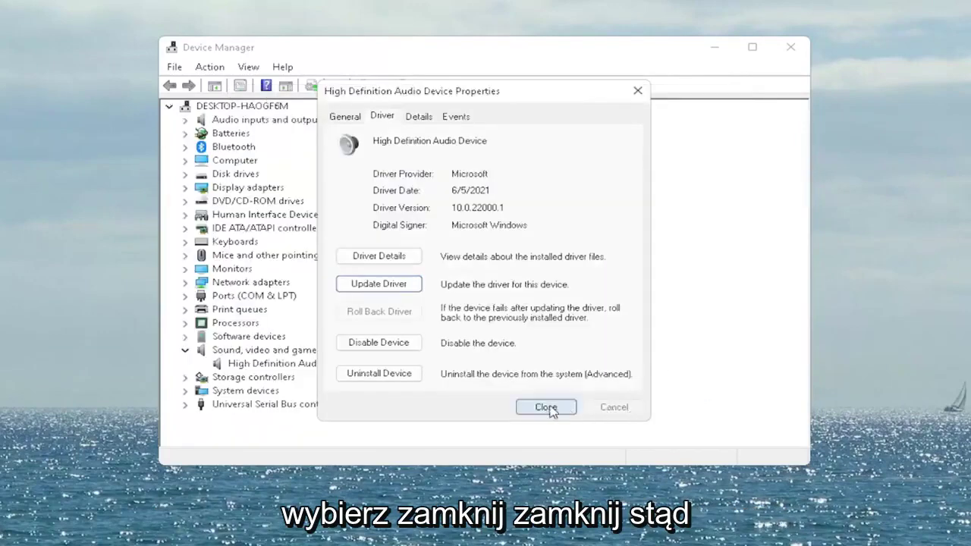
click(558, 409)
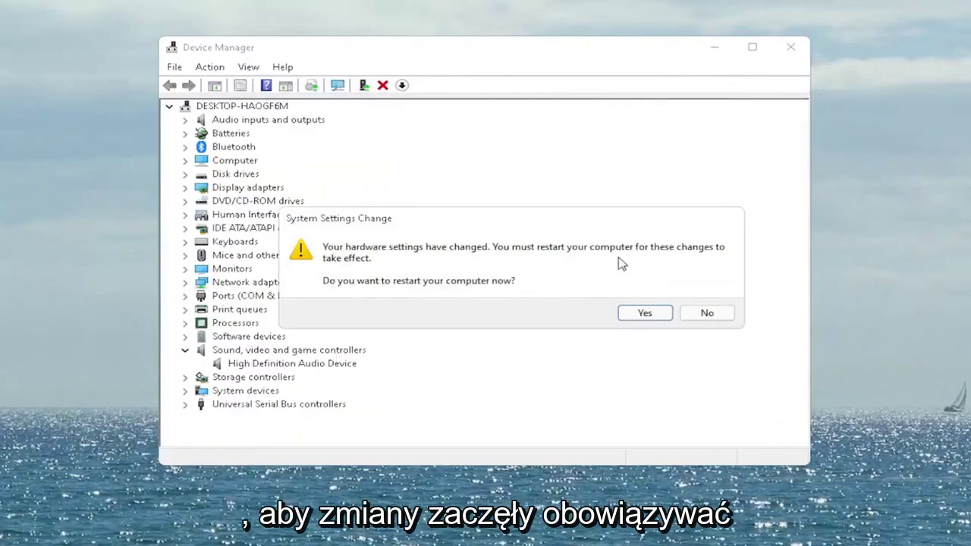
Accept the System Settings Change prompt to restart the computer.
click(655, 311)
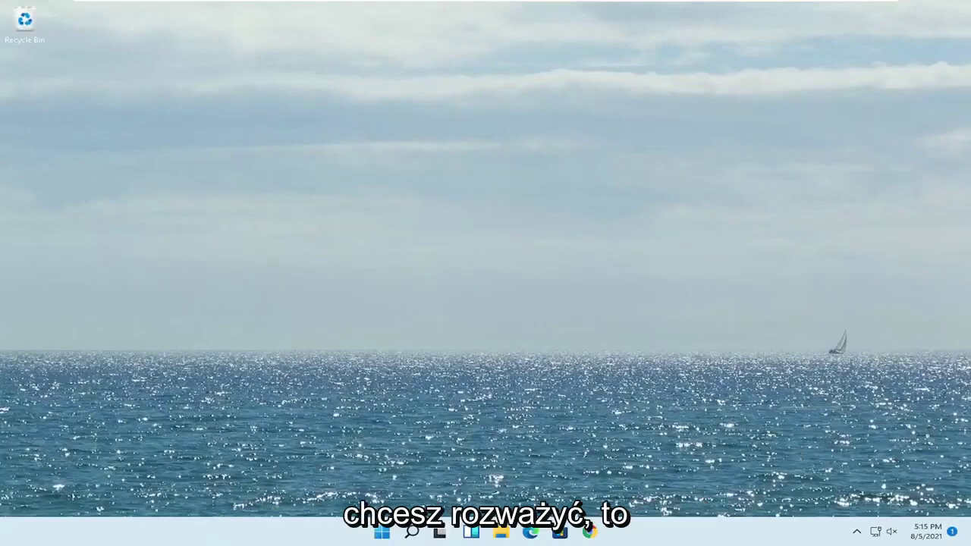
Open the Bluetooth & devices settings page from the Bluetooth tray icon.
click(860, 532)
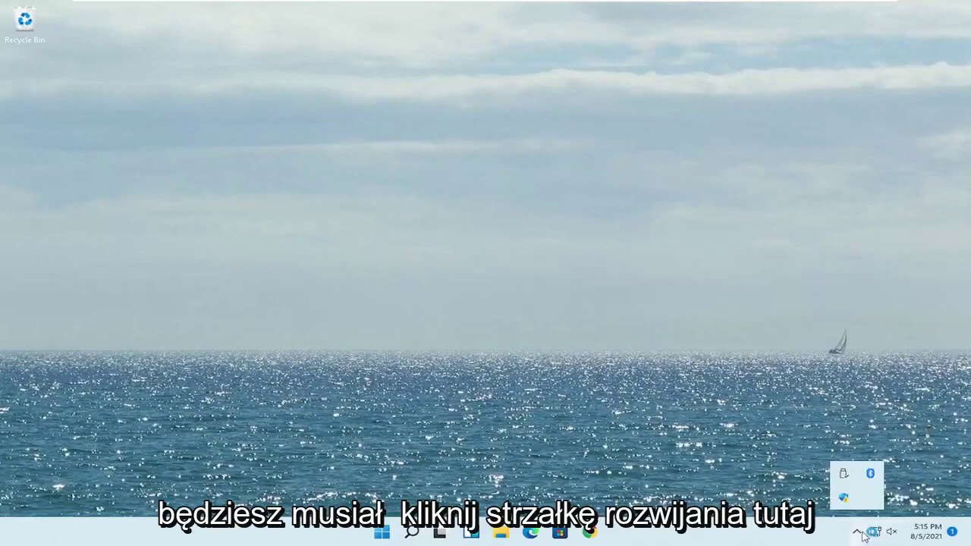
right_click(867, 478)
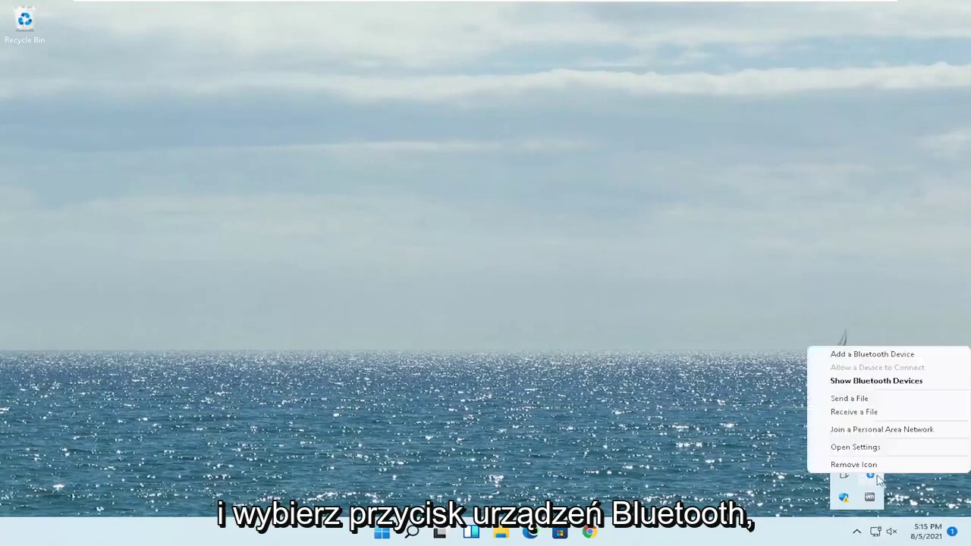
click(878, 381)
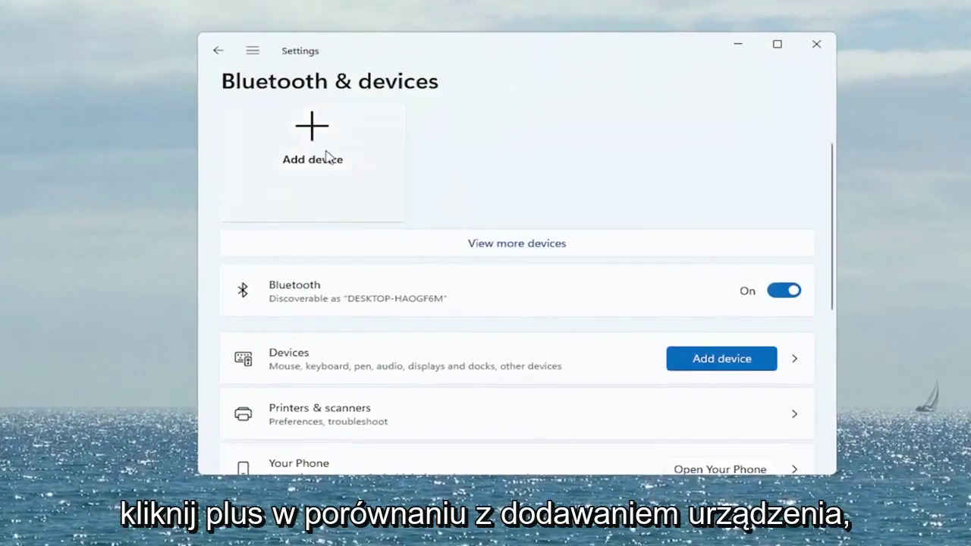
Start a Bluetooth device search via Add device, then cancel it and close Settings.
click(309, 136)
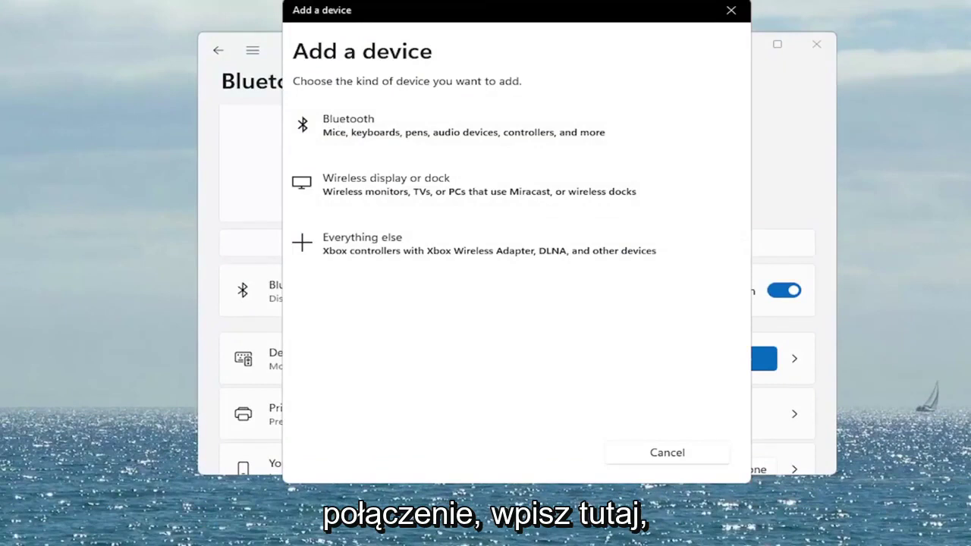
click(351, 136)
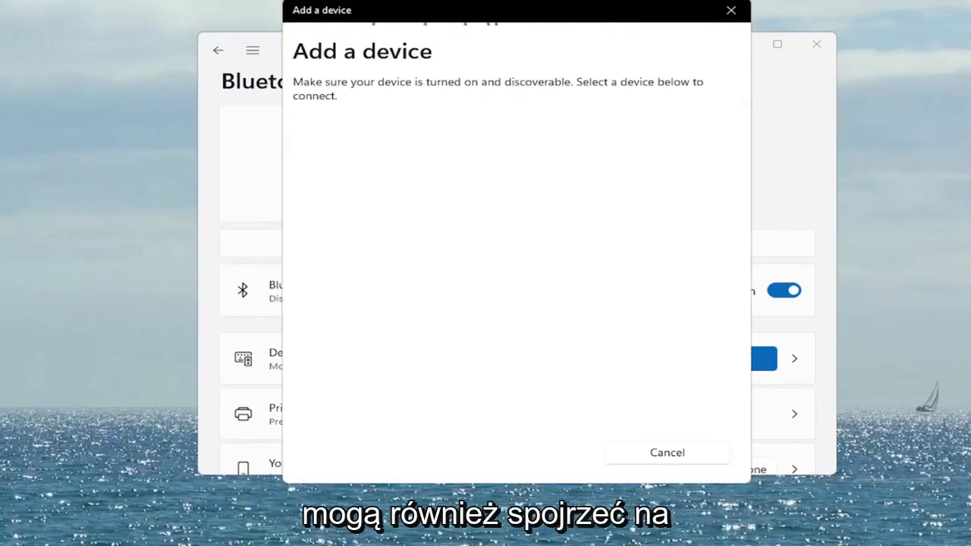
click(731, 10)
click(817, 44)
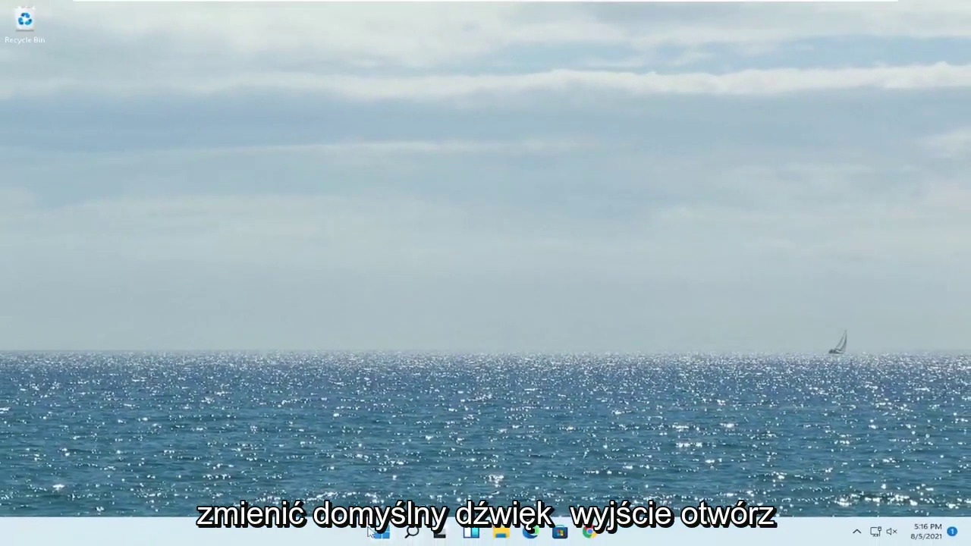
Launch Settings from a 'settings' search and go to the System page.
click(410, 534)
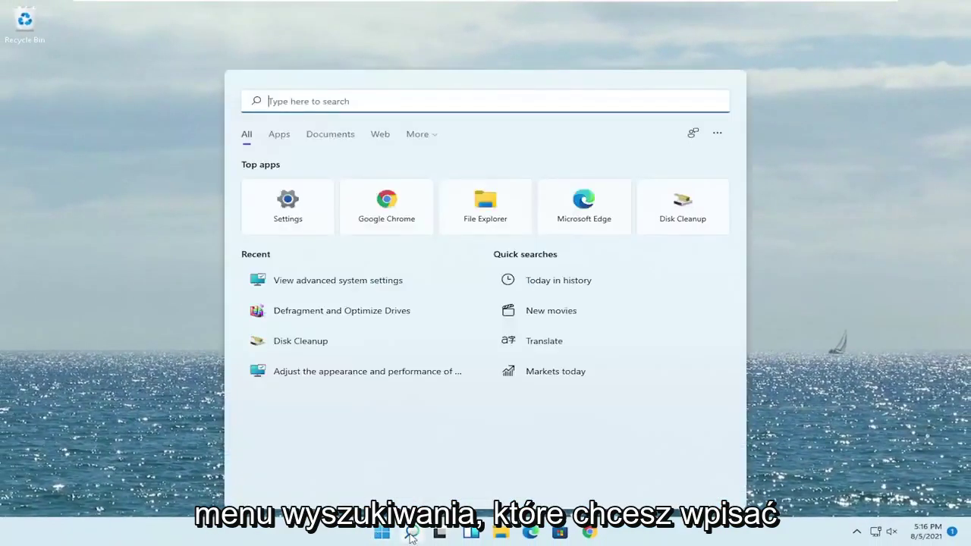
text(settings)
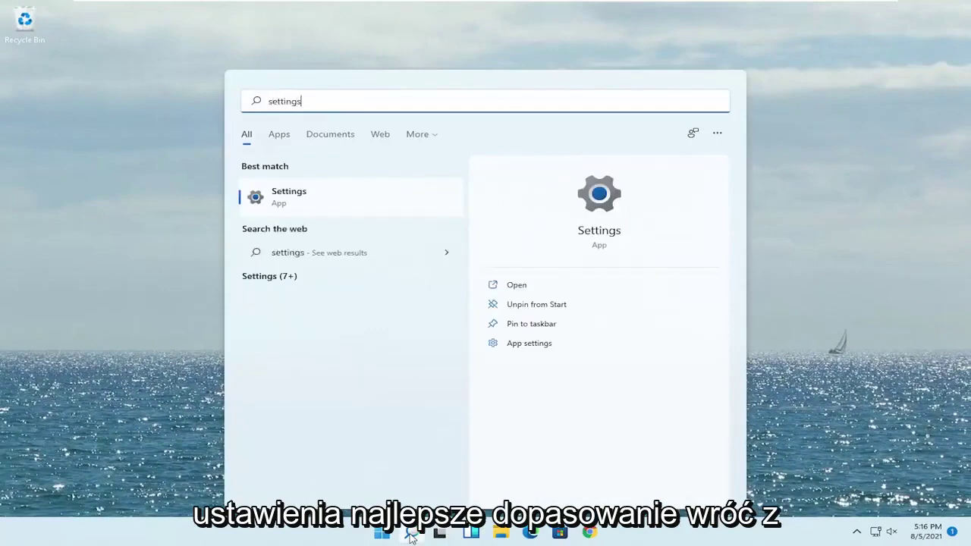
click(293, 191)
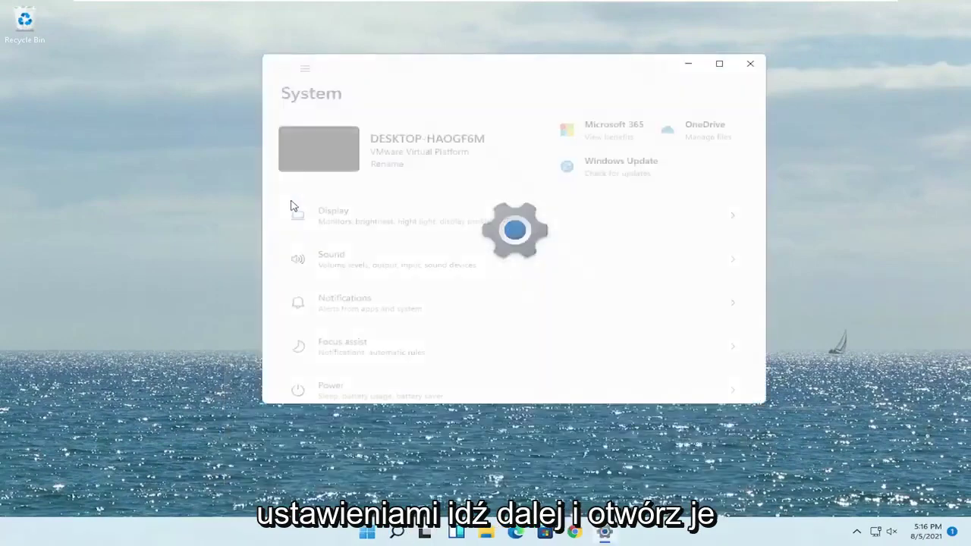
click(305, 70)
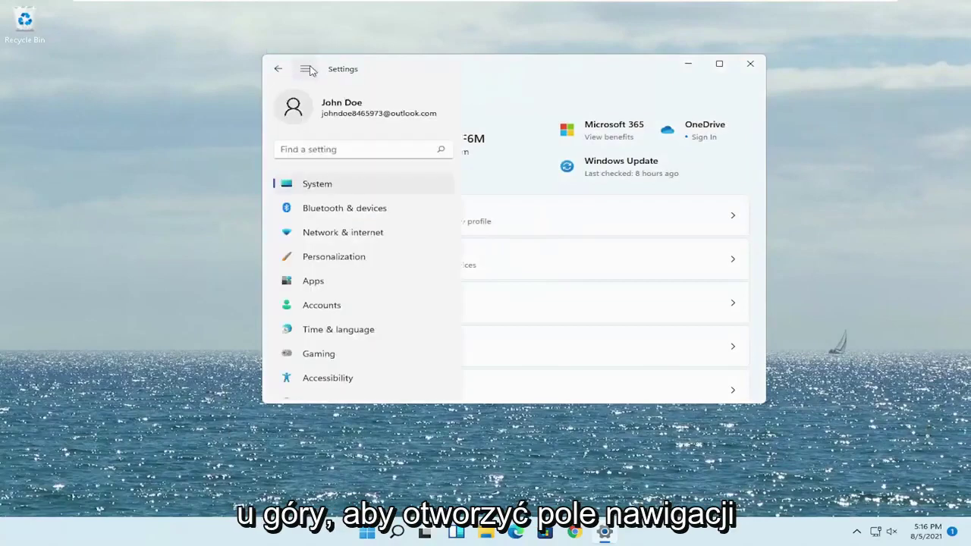
click(296, 189)
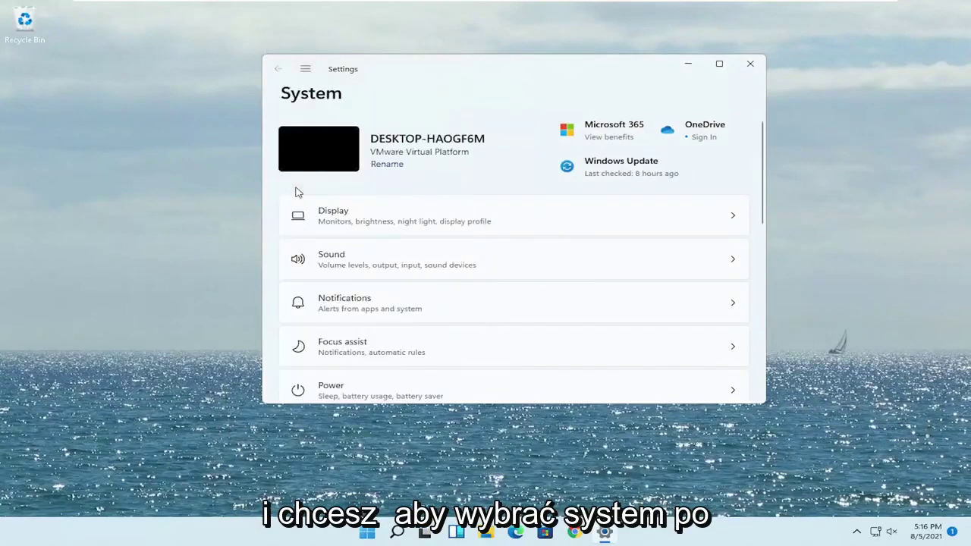
Open Sound settings and the Speakers output device properties.
click(368, 265)
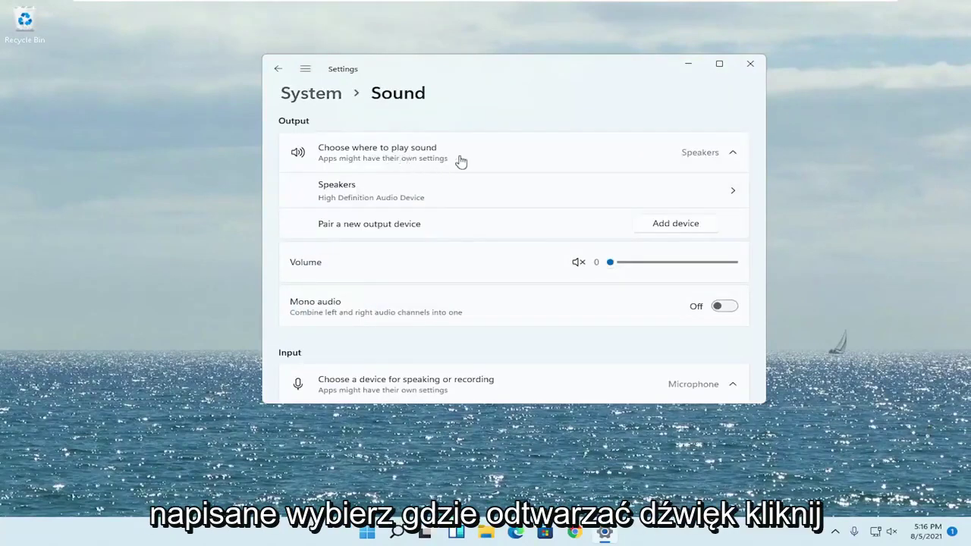
click(693, 155)
click(694, 155)
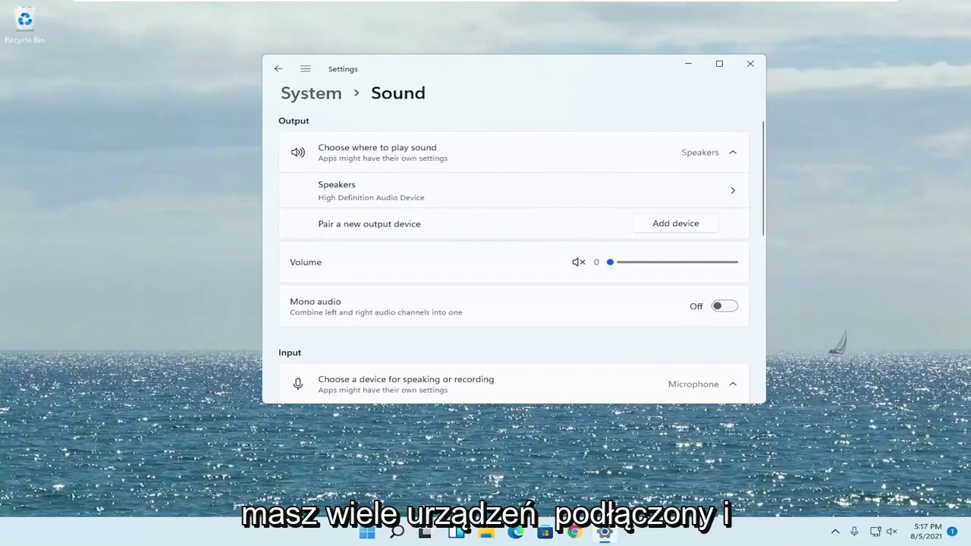
click(366, 191)
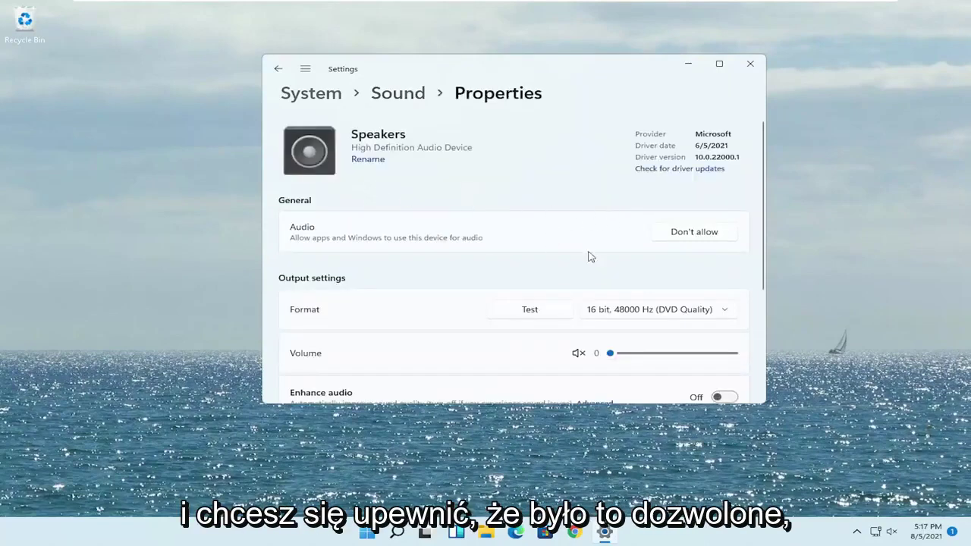
Toggle Speakers audio to Don't allow and back to Allow, test volume, then return to Sound.
click(713, 234)
click(598, 203)
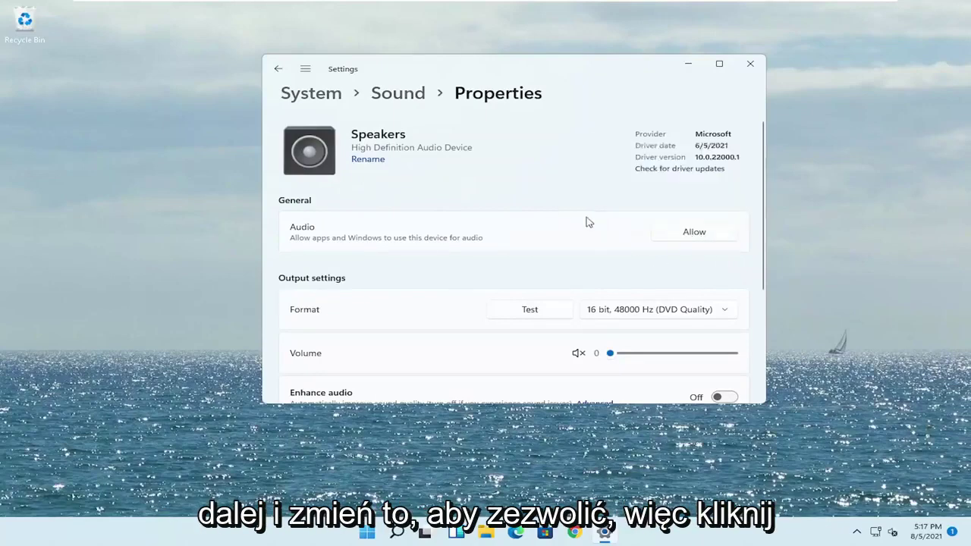
click(686, 241)
scroll(655, 254, down, 2)
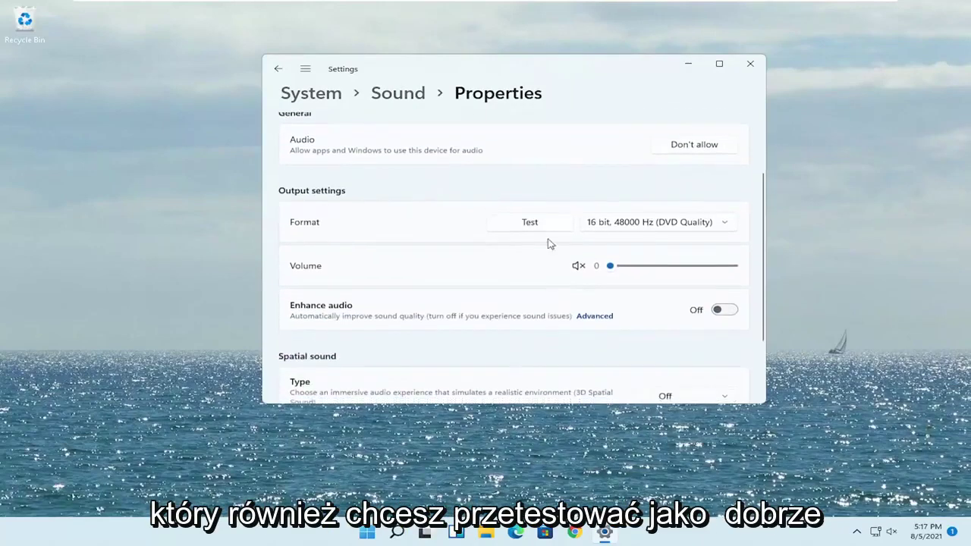
drag(610, 266, 531, 275)
scroll(451, 238, up, 2)
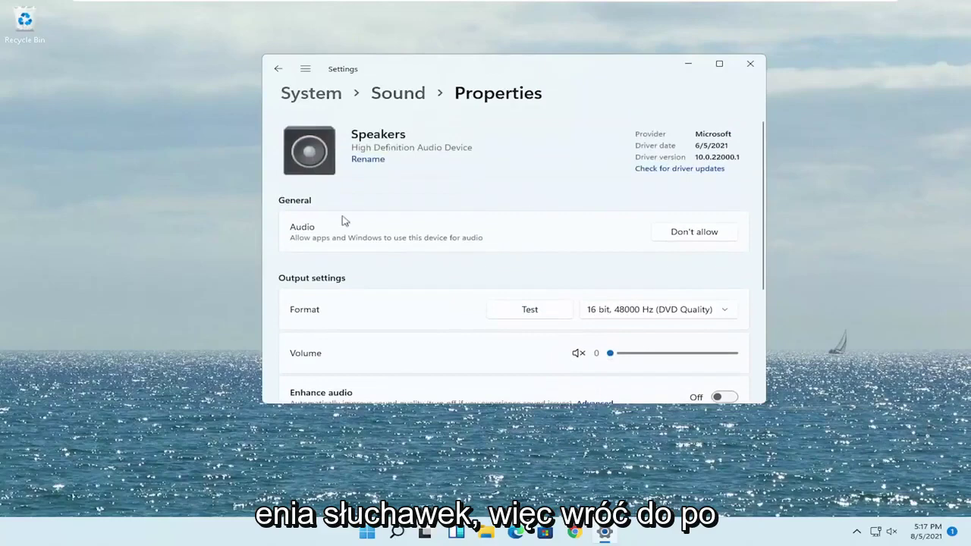
click(278, 69)
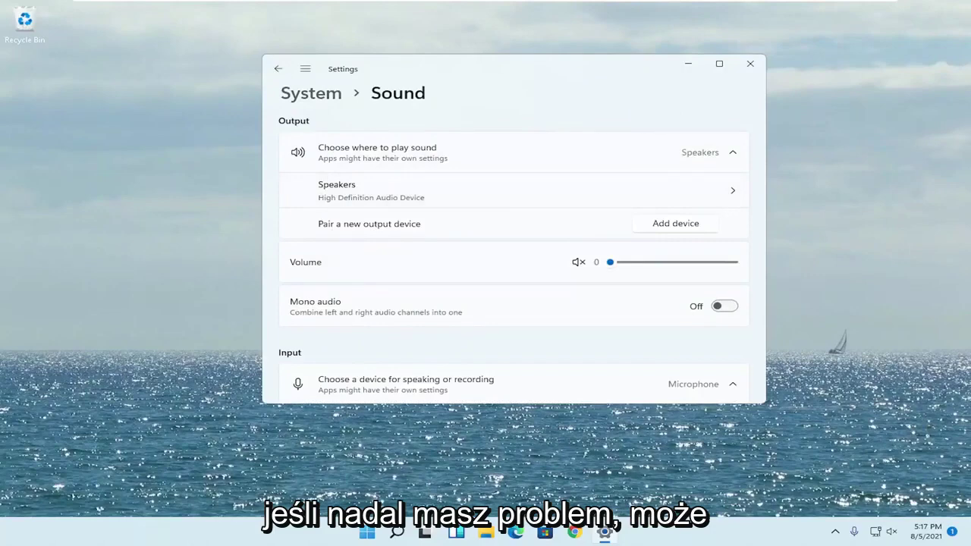
Close Settings, search 'troubleshoot', and open Troubleshoot, then Other troubleshooters.
click(742, 66)
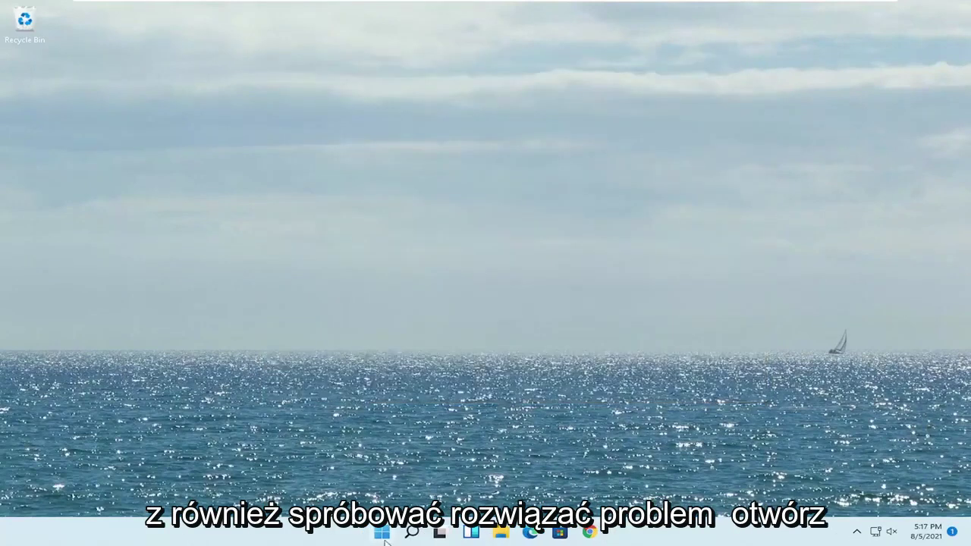
click(410, 535)
text(trouble)
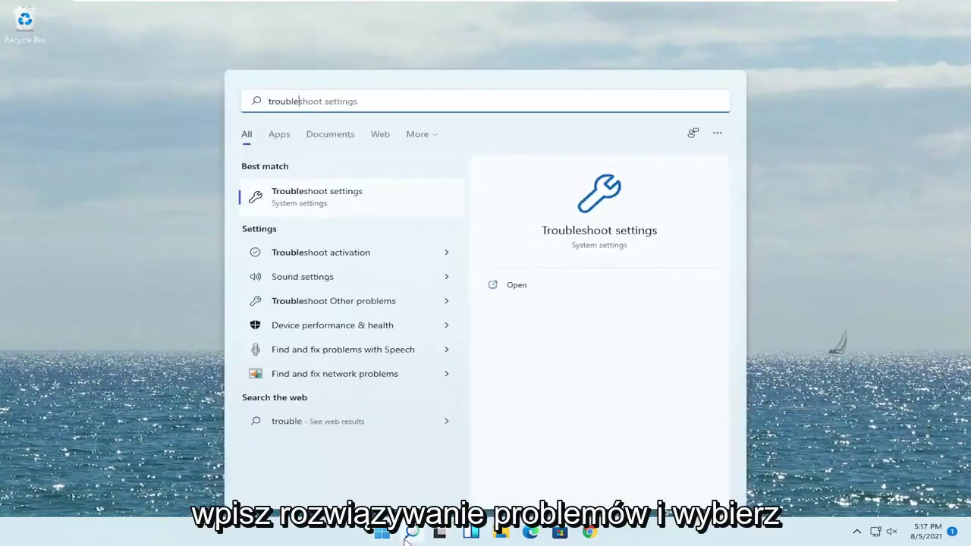
text(shoot)
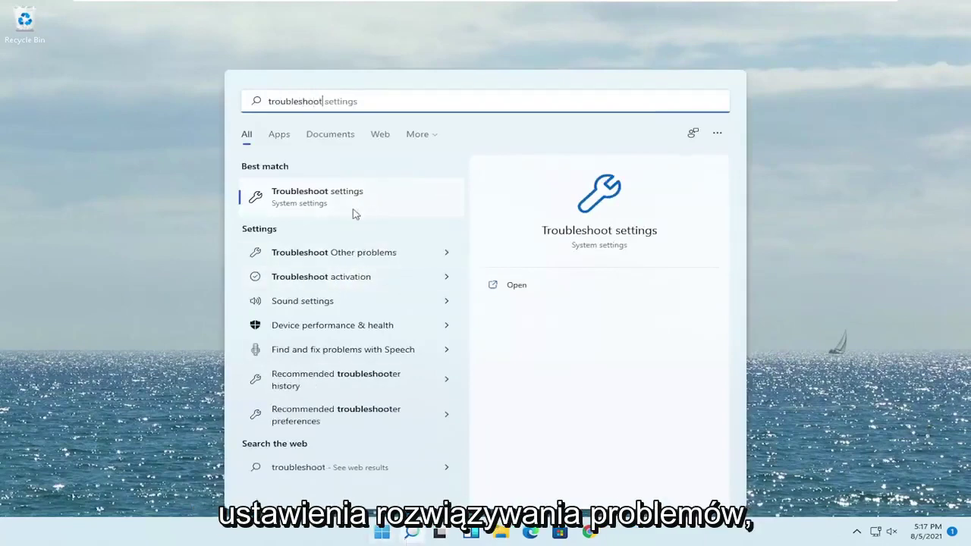
click(355, 214)
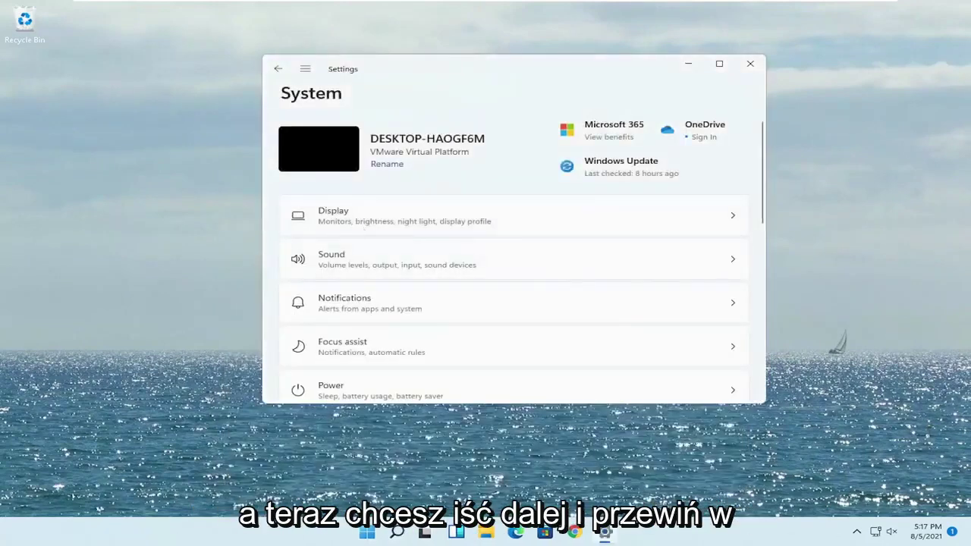
scroll(450, 293, down, 6)
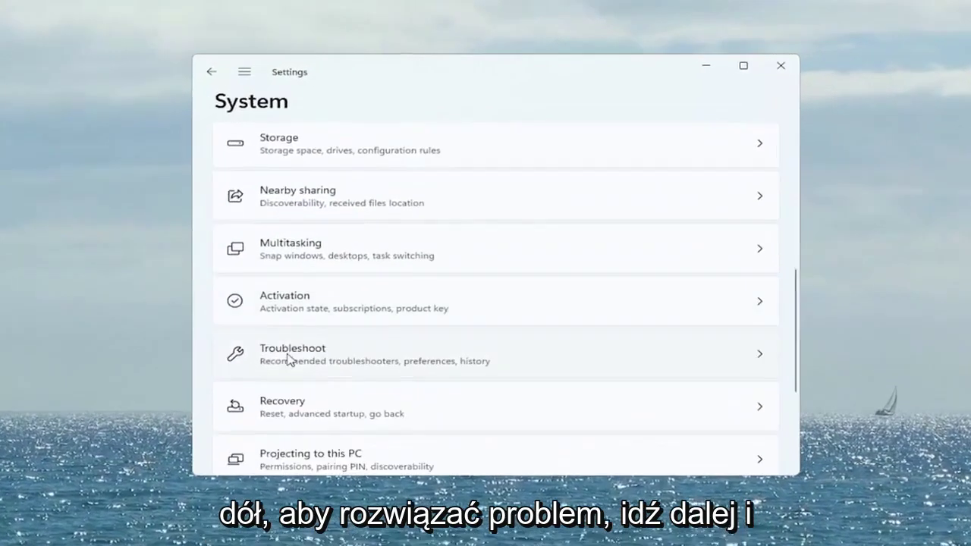
click(370, 362)
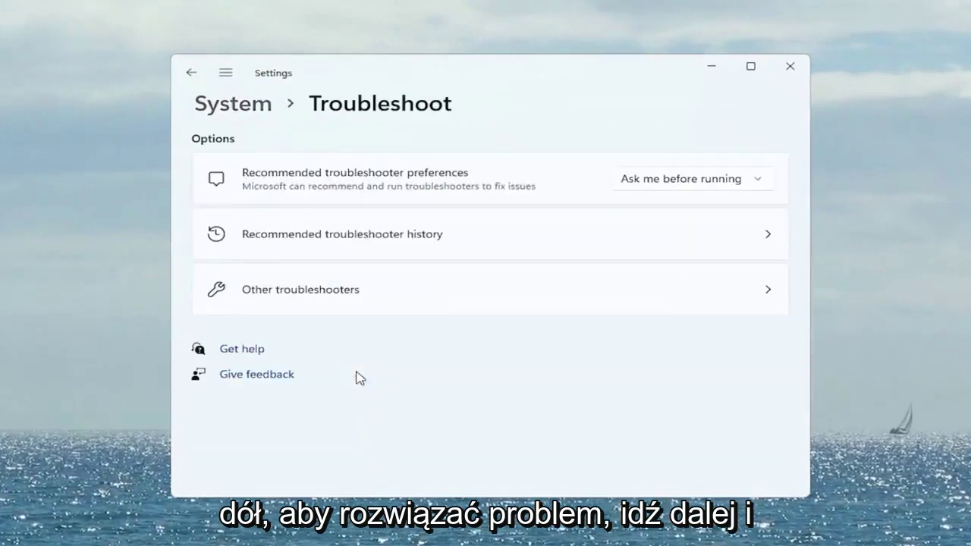
click(349, 302)
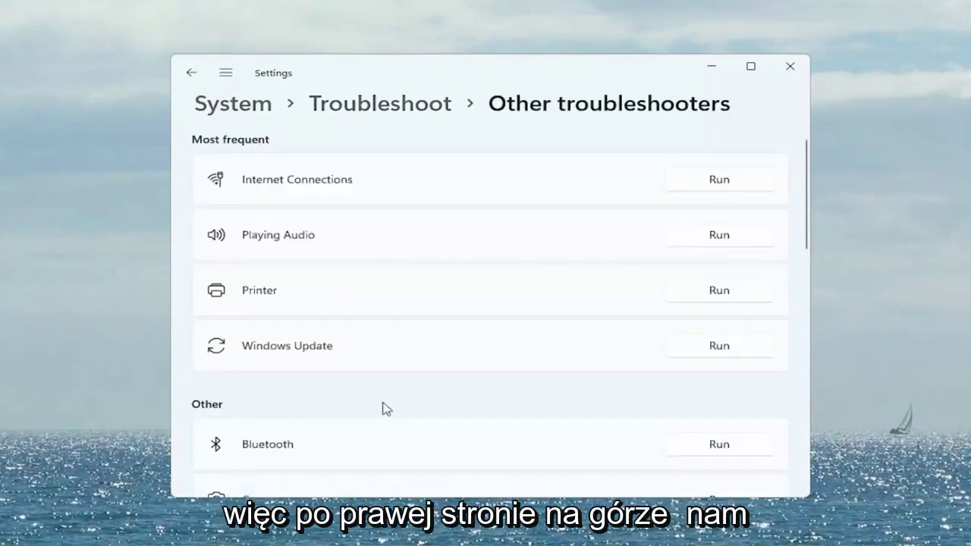